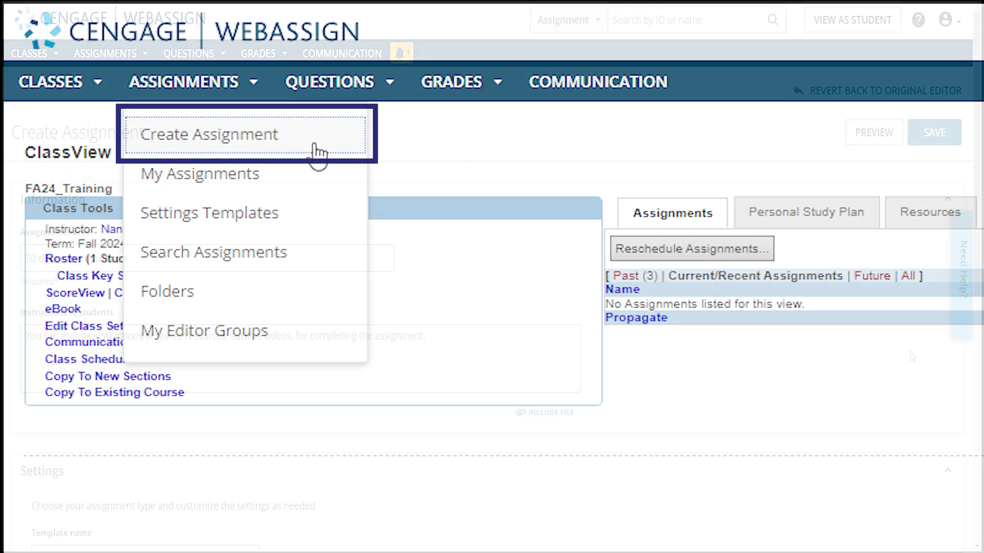
Step: Open the Assignments menu in the FA24_Training top navigation bar
{"action": "left_click", "coordinate": [315, 151]}
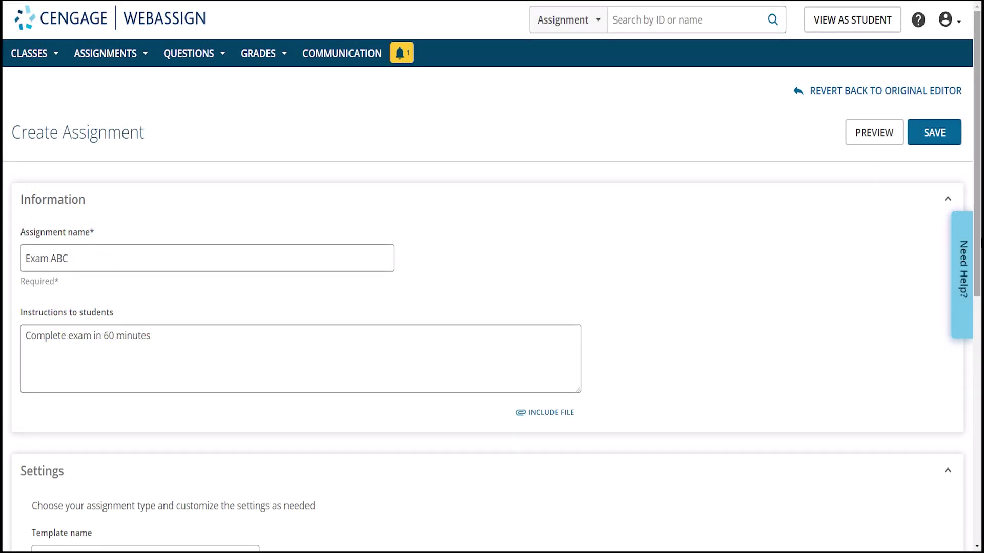
Step: Apply the 'Exam - WebAssign Default' settings template to the new Exam ABC assignment
{"action": "scroll", "coordinate": [893, 386], "scroll_direction": "down", "scroll_amount": 2}
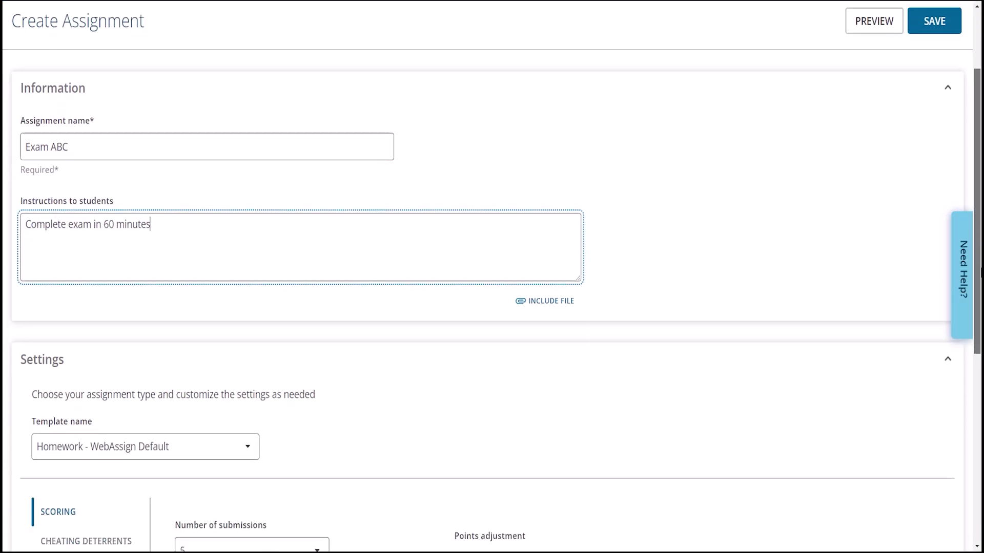
{"action": "scroll", "coordinate": [963, 443], "scroll_direction": "down", "scroll_amount": 6}
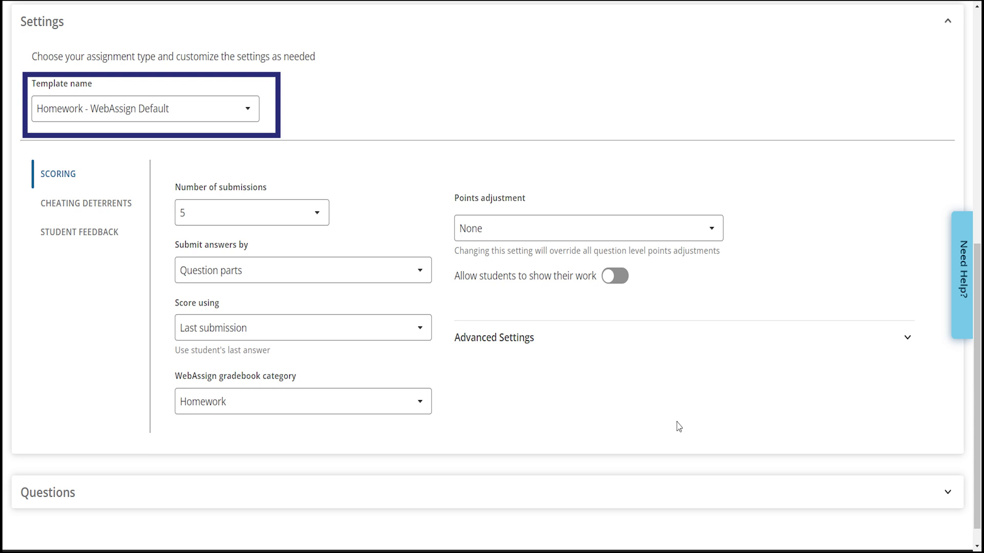
{"action": "left_click", "coordinate": [225, 109]}
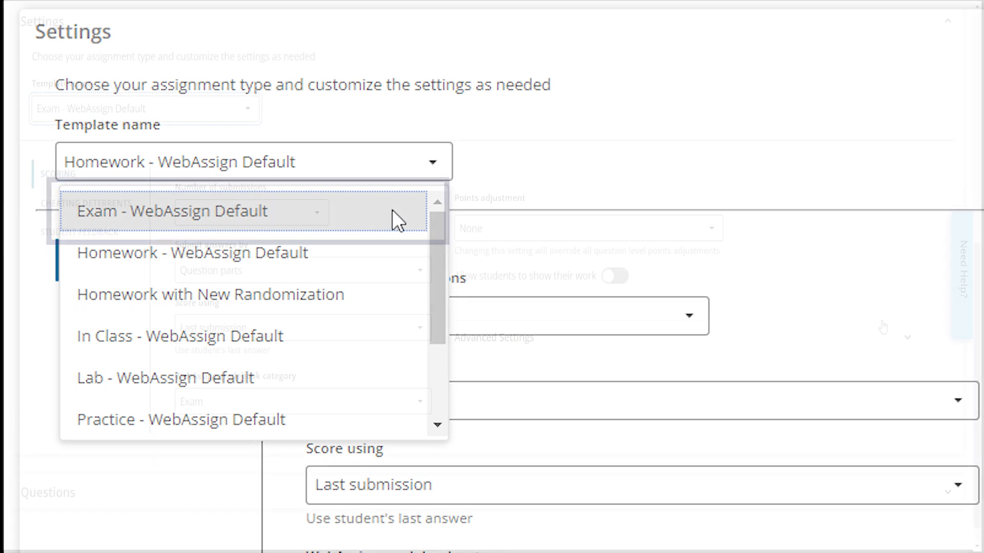
{"action": "left_click", "coordinate": [392, 210]}
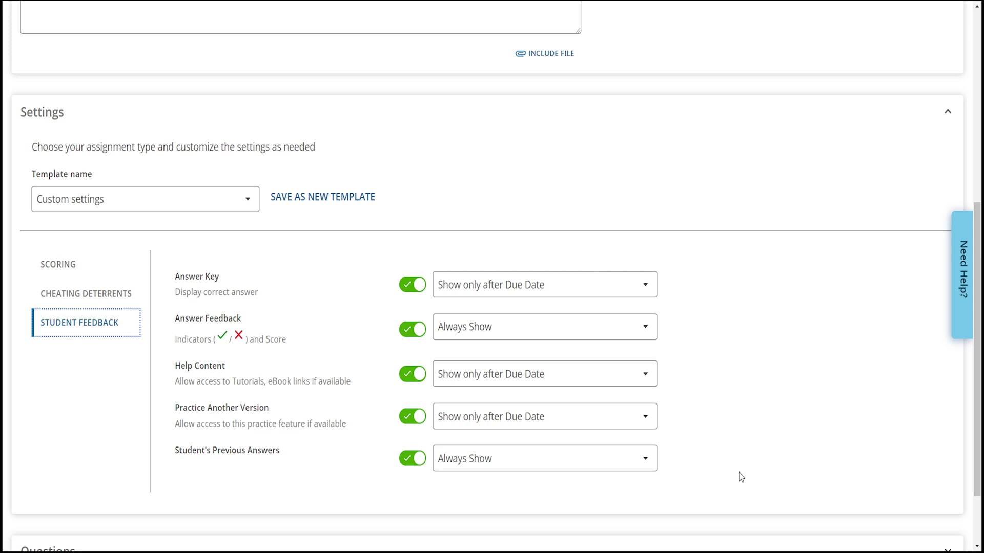
Step: Scroll down the assignment form past the Student Feedback settings
{"action": "left_click_drag", "start_coordinate": [979, 240], "coordinate": [979, 285]}
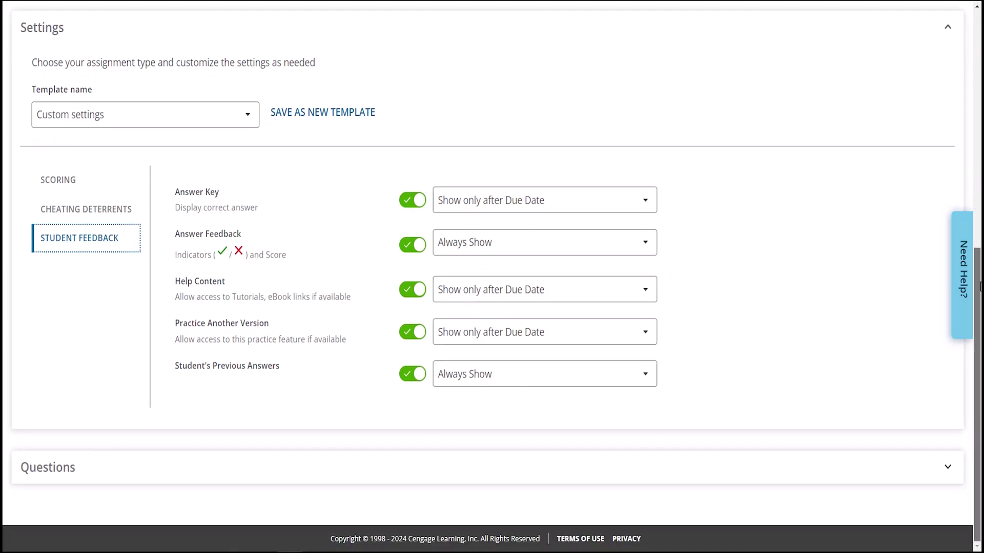
Step: From the Questions section, open the question browser and browse Aufmann College Algebra 8e questions
{"action": "left_click", "coordinate": [347, 480]}
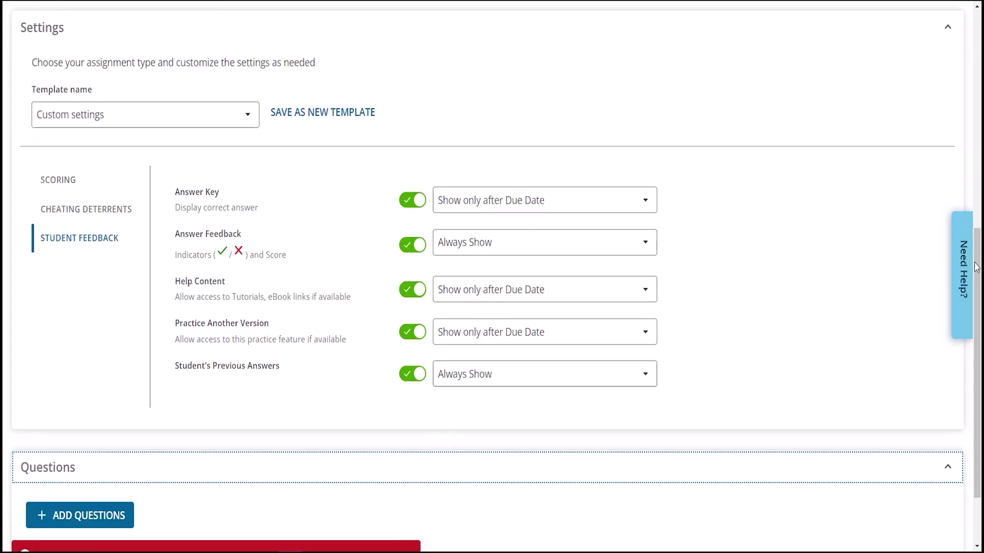
{"action": "left_click_drag", "start_coordinate": [976, 266], "coordinate": [977, 311]}
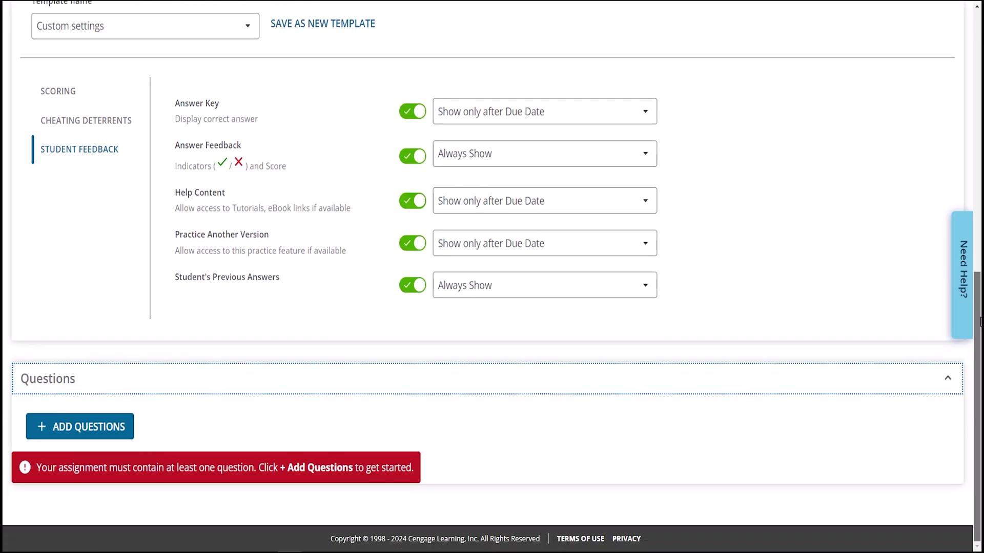
{"action": "left_click", "coordinate": [128, 426]}
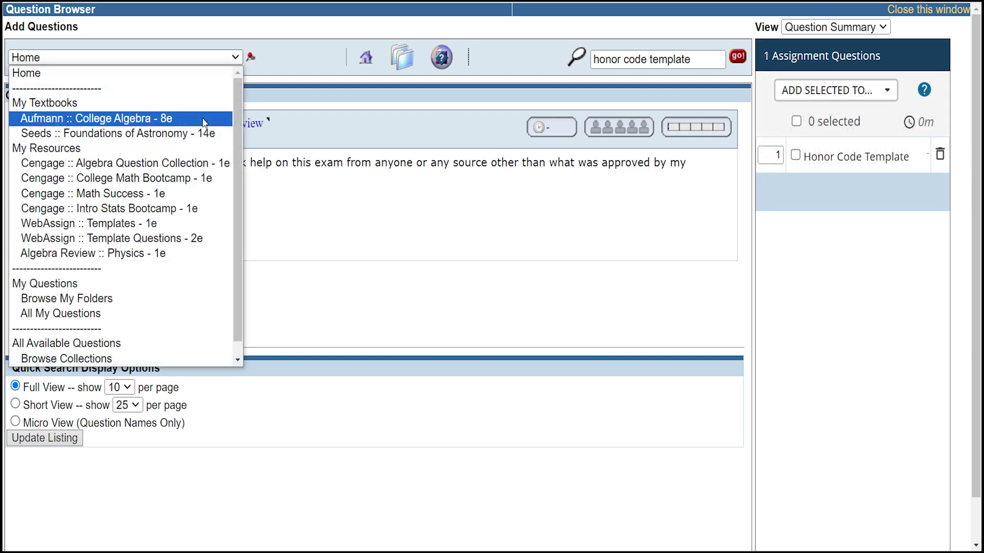
{"action": "left_click", "coordinate": [205, 122]}
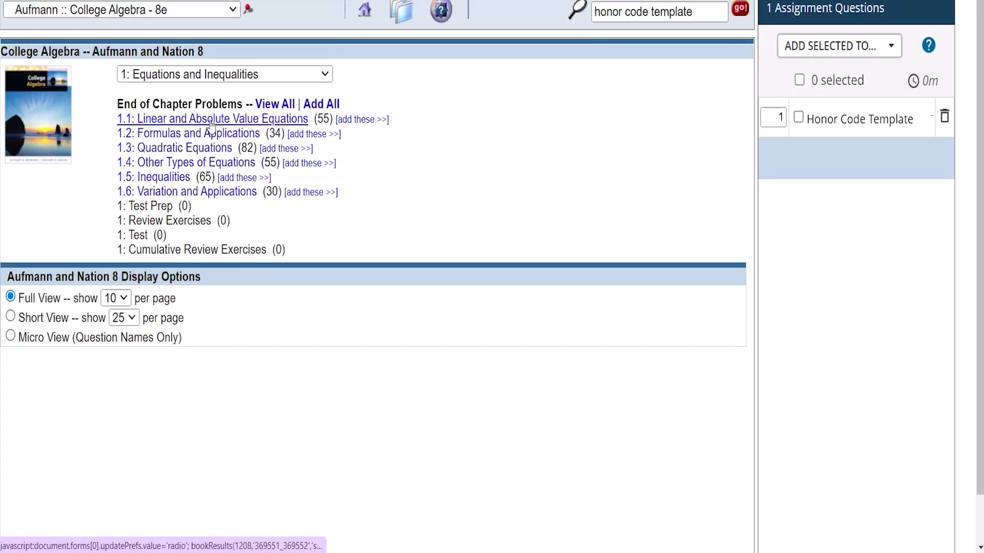
Step: Add section 1.1 questions 1.1.005, 1.1.006 and 1.1.007 to the exam
{"action": "left_click", "coordinate": [211, 122]}
{"action": "left_click", "coordinate": [191, 144]}
{"action": "scroll", "coordinate": [185, 174], "scroll_direction": "down", "scroll_amount": 5}
{"action": "left_click", "coordinate": [179, 202]}
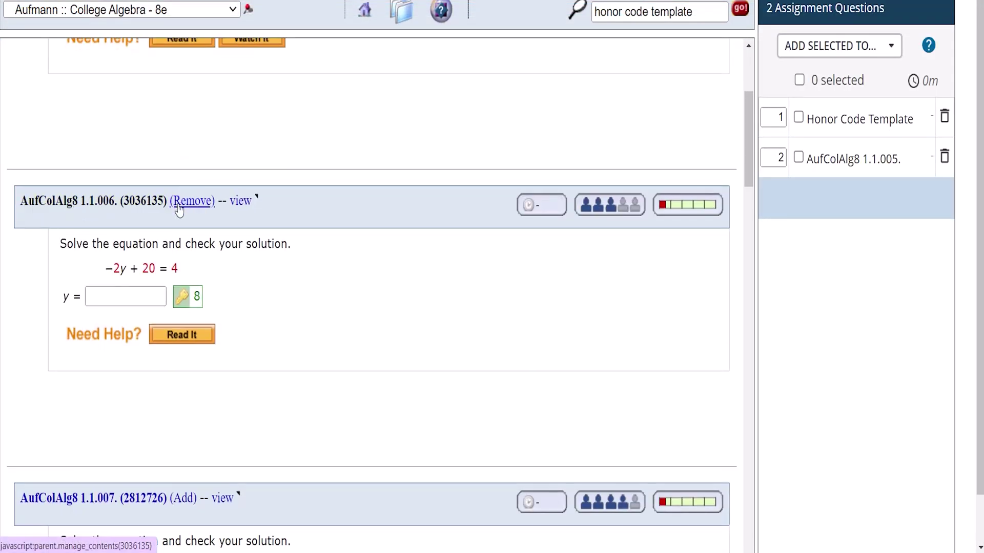
{"action": "scroll", "coordinate": [185, 215], "scroll_direction": "down", "scroll_amount": 5}
{"action": "left_click", "coordinate": [183, 261]}
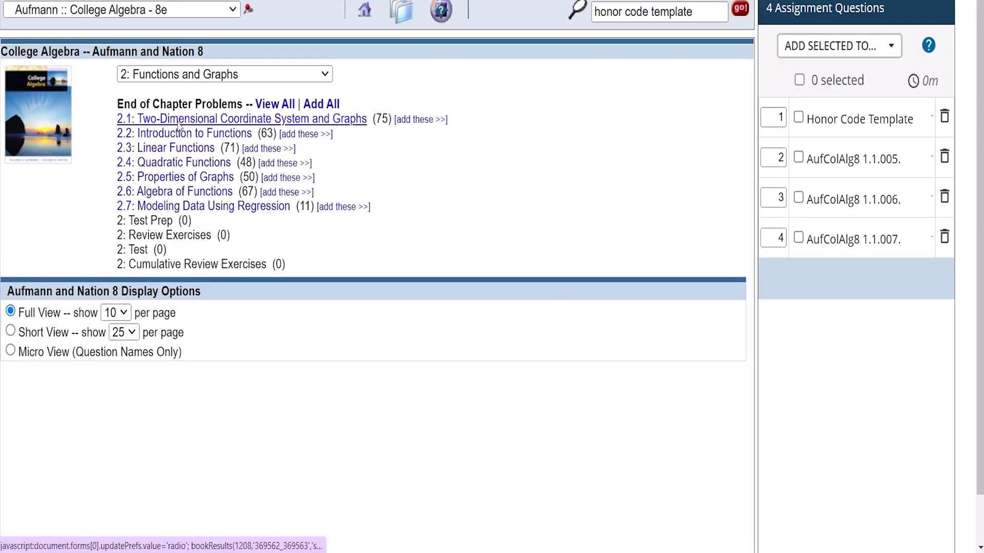
Step: Add section 2.1 questions 2.1.002, 2.1.009 and 2.1.010 to the exam
{"action": "left_click", "coordinate": [179, 121]}
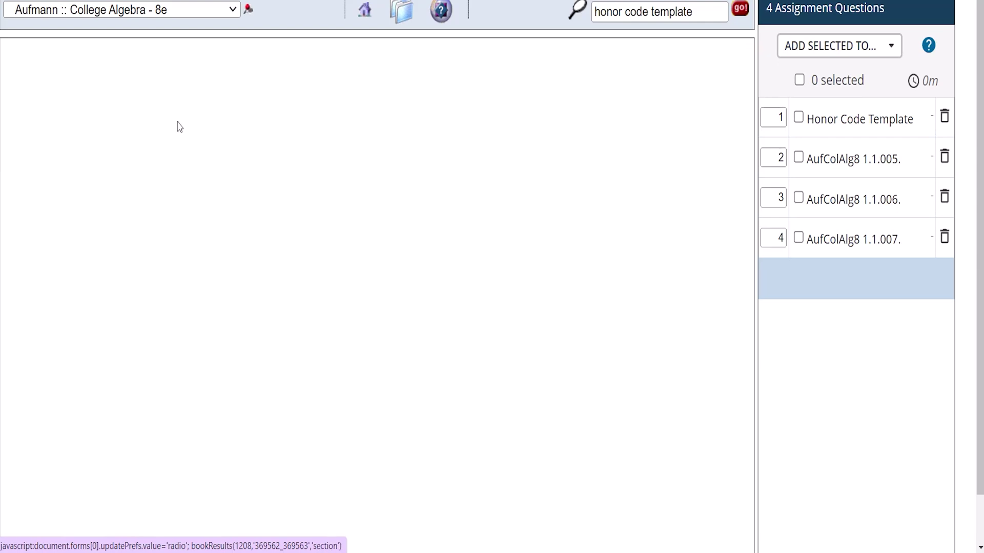
{"action": "left_click", "coordinate": [181, 142]}
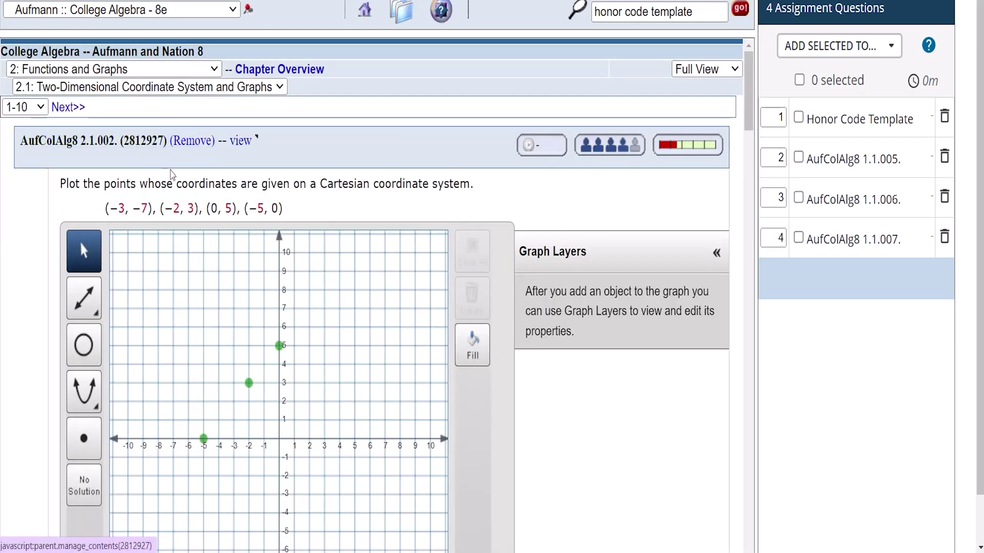
{"action": "scroll", "coordinate": [169, 194], "scroll_direction": "down", "scroll_amount": 10}
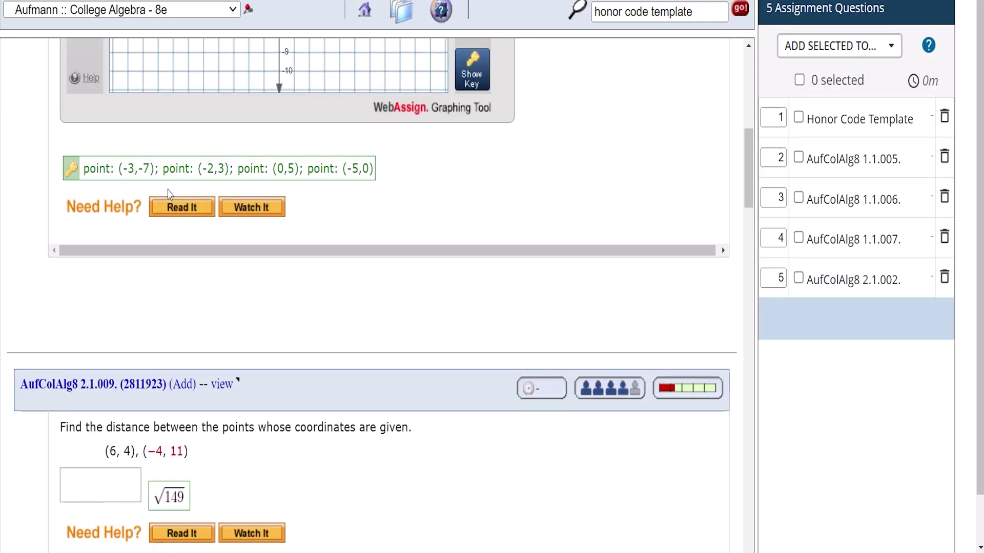
{"action": "left_click", "coordinate": [181, 385]}
{"action": "scroll", "coordinate": [180, 390], "scroll_direction": "down", "scroll_amount": 5}
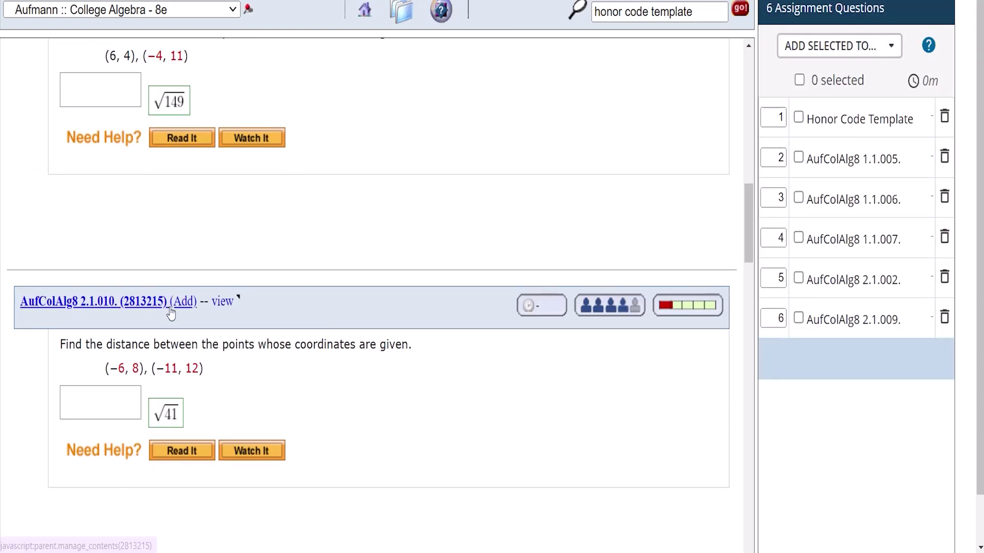
{"action": "left_click", "coordinate": [180, 302]}
Step: Add Remainder and Factor Theorem questions 3.1.007, 3.1.008 and 3.1.009
{"action": "left_click", "coordinate": [168, 123]}
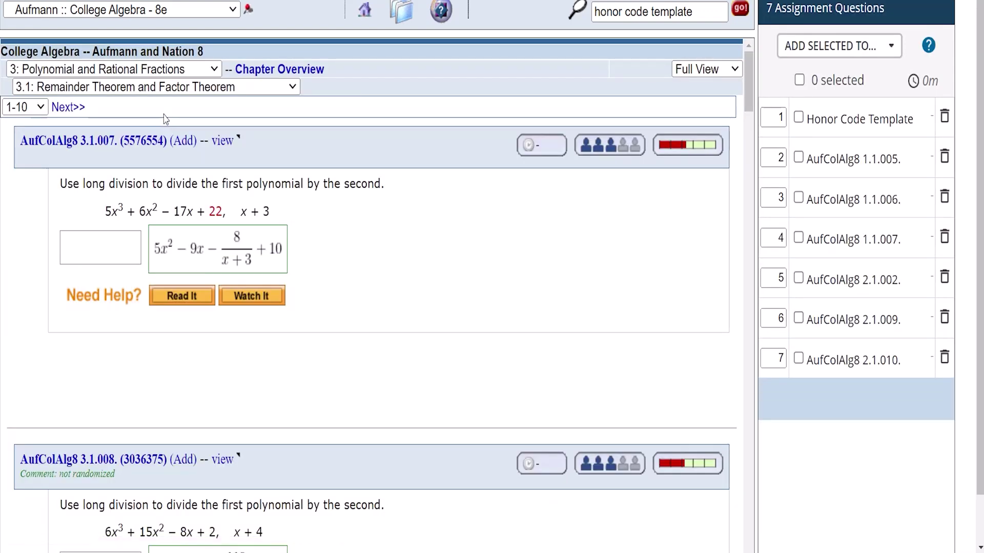
{"action": "left_click", "coordinate": [180, 141]}
{"action": "scroll", "coordinate": [176, 169], "scroll_direction": "down", "scroll_amount": 3}
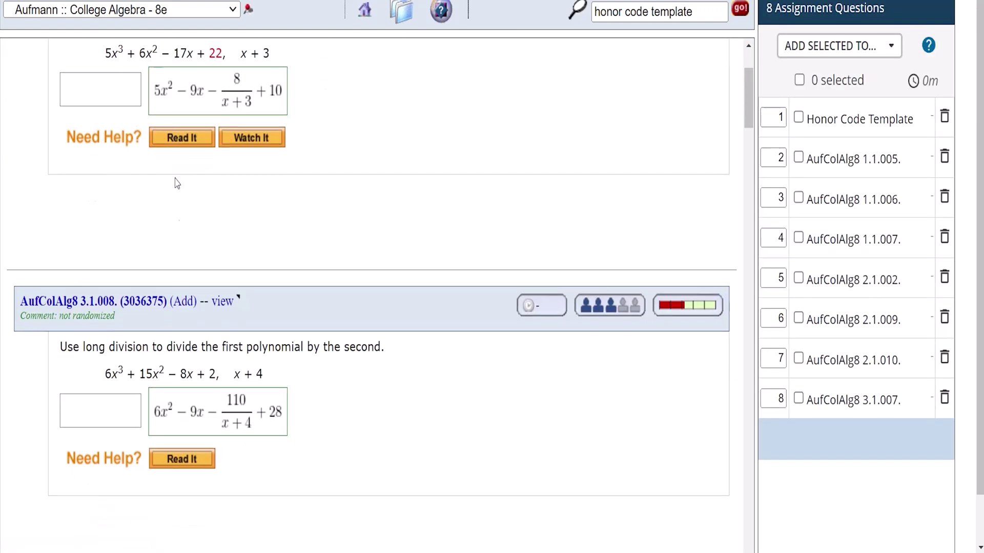
{"action": "left_click", "coordinate": [175, 302]}
{"action": "scroll", "coordinate": [174, 303], "scroll_direction": "down", "scroll_amount": 6}
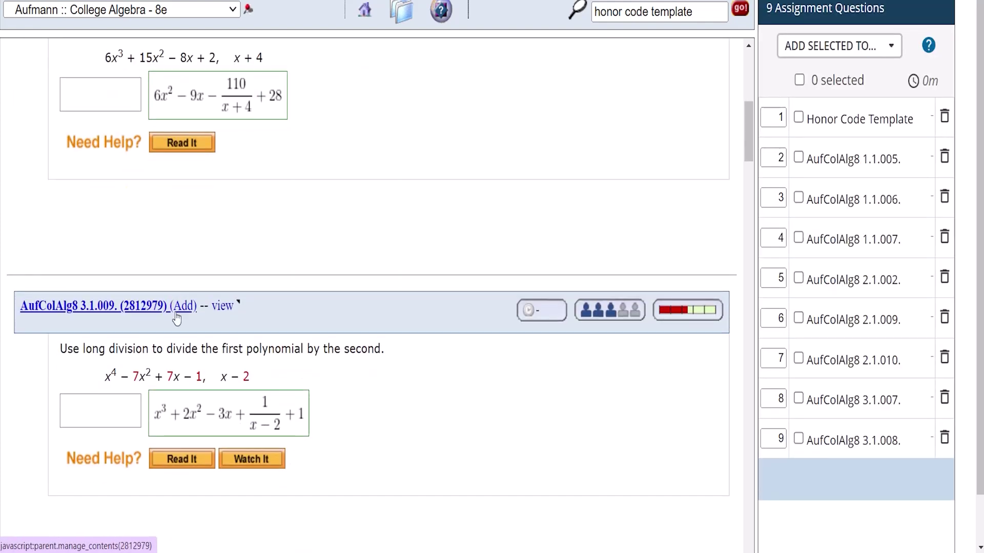
{"action": "left_click", "coordinate": [179, 306]}
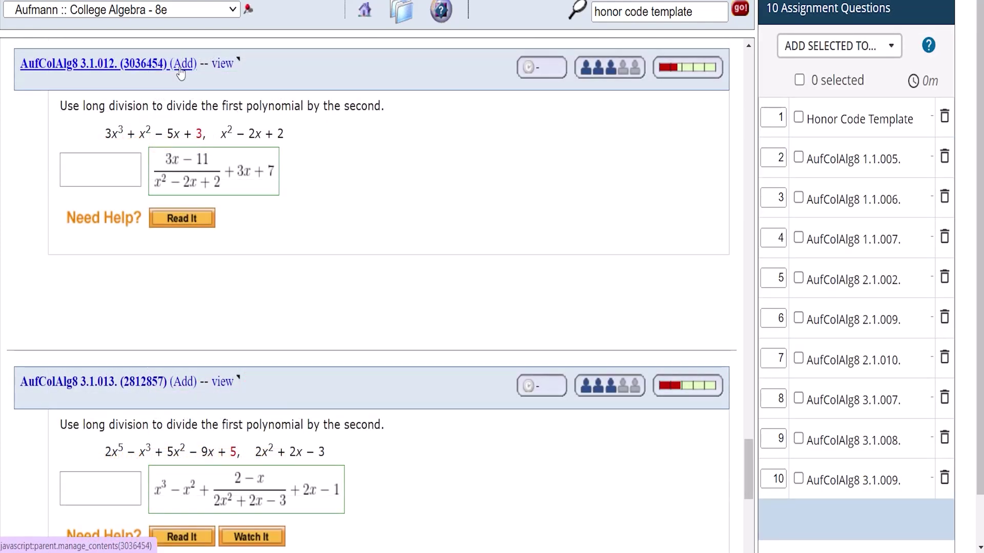
Step: Add questions 3.1.012, 3.1.013 and 3.1.014, bringing the exam to 13 questions
{"action": "left_click", "coordinate": [181, 64]}
{"action": "scroll", "coordinate": [185, 267], "scroll_direction": "down", "scroll_amount": 3}
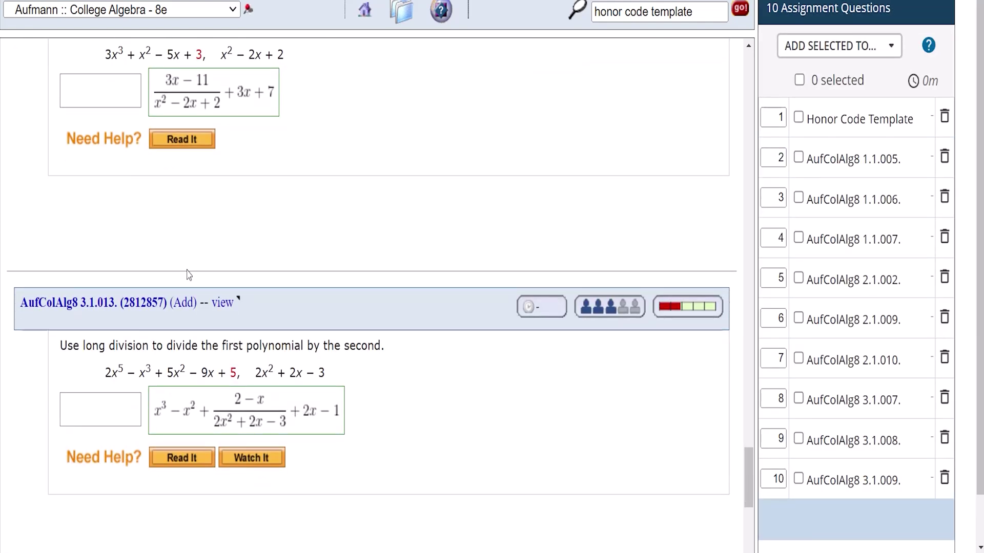
{"action": "left_click", "coordinate": [186, 303]}
{"action": "scroll", "coordinate": [184, 305], "scroll_direction": "down", "scroll_amount": 6}
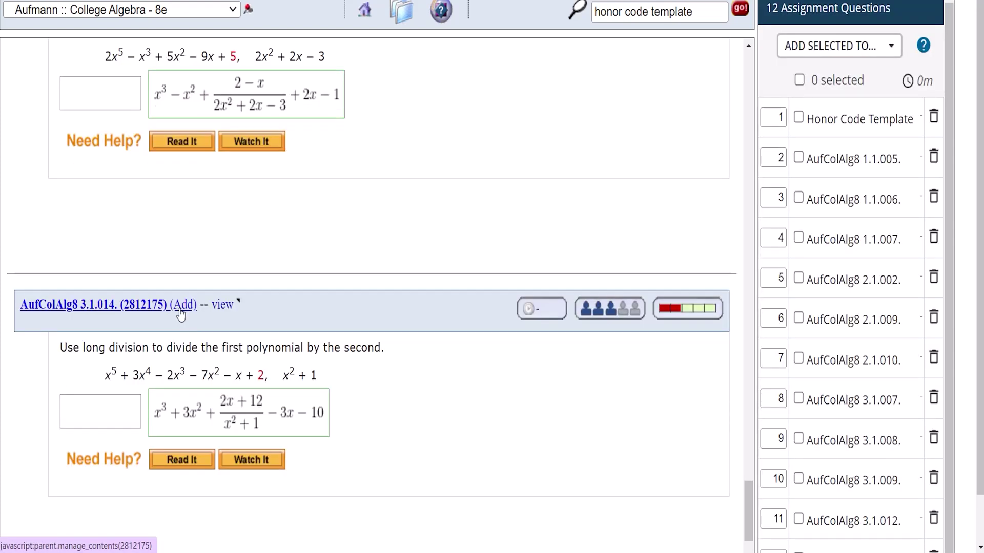
{"action": "left_click", "coordinate": [184, 305]}
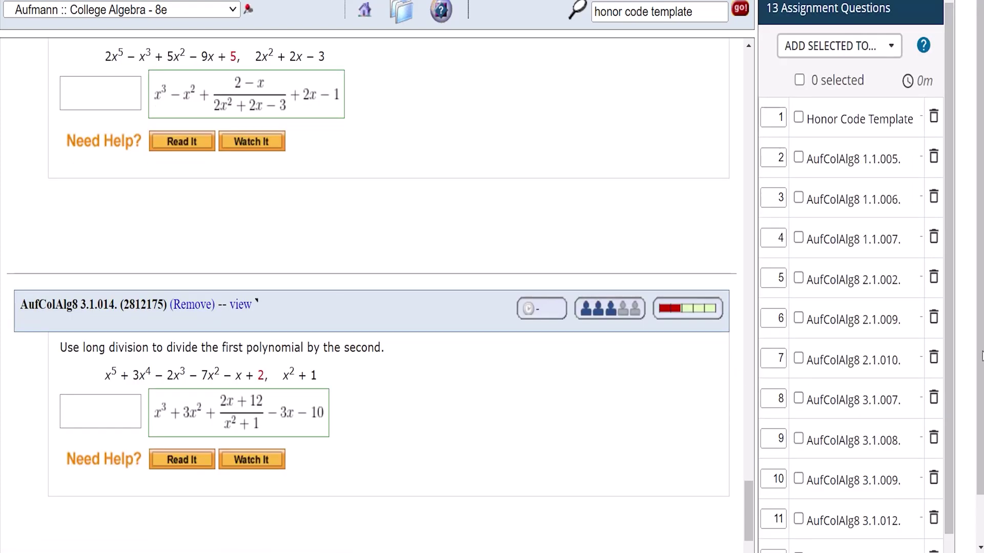
Step: Combine questions 3.1.012, 3.1.013 and 3.1.014 into a single pool, Pool #1
{"action": "scroll", "coordinate": [981, 353], "scroll_direction": "down", "scroll_amount": 2}
{"action": "scroll", "coordinate": [888, 343], "scroll_direction": "down", "scroll_amount": 2}
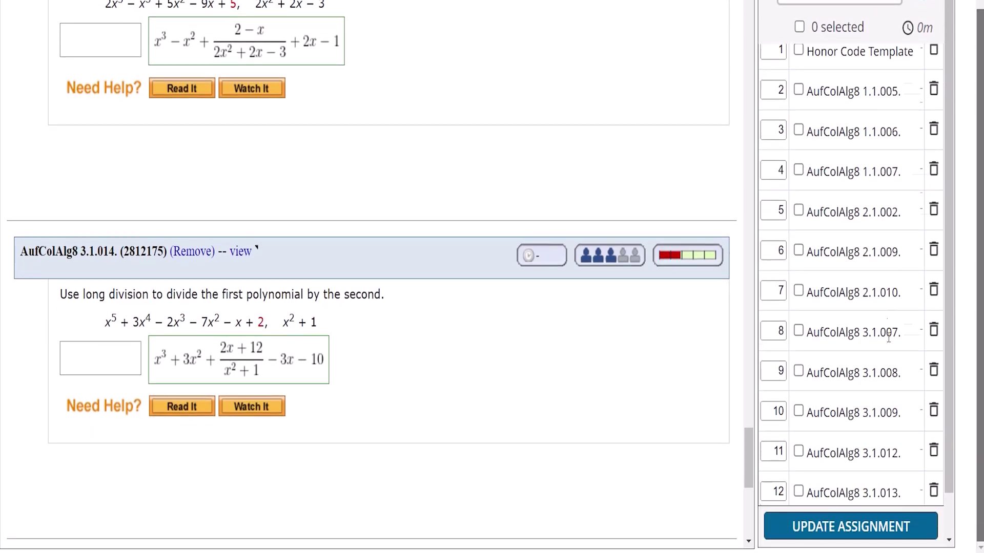
{"action": "left_click", "coordinate": [799, 406]}
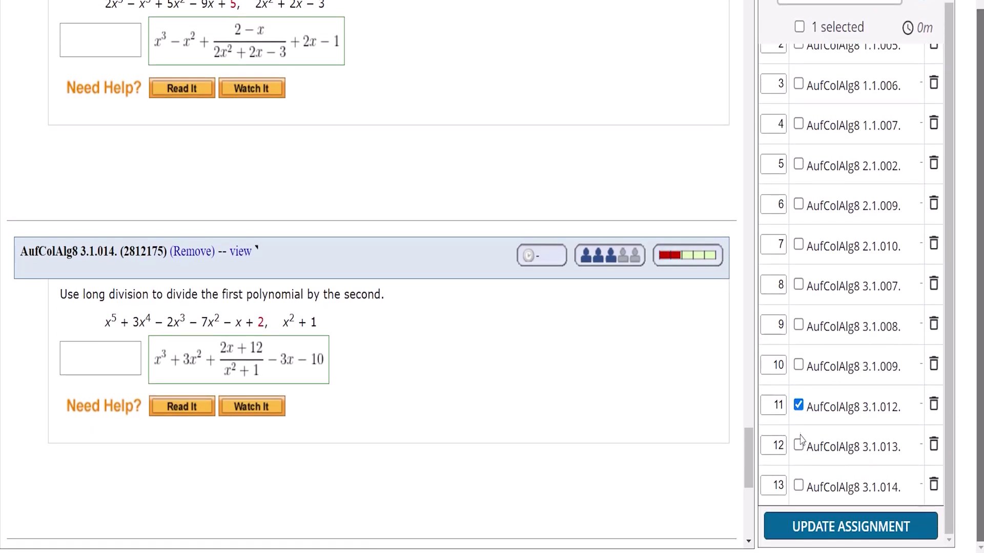
{"action": "left_click", "coordinate": [798, 445]}
{"action": "left_click", "coordinate": [799, 485]}
{"action": "scroll", "coordinate": [802, 236], "scroll_direction": "up", "scroll_amount": 2}
{"action": "scroll", "coordinate": [802, 238], "scroll_direction": "up", "scroll_amount": 1}
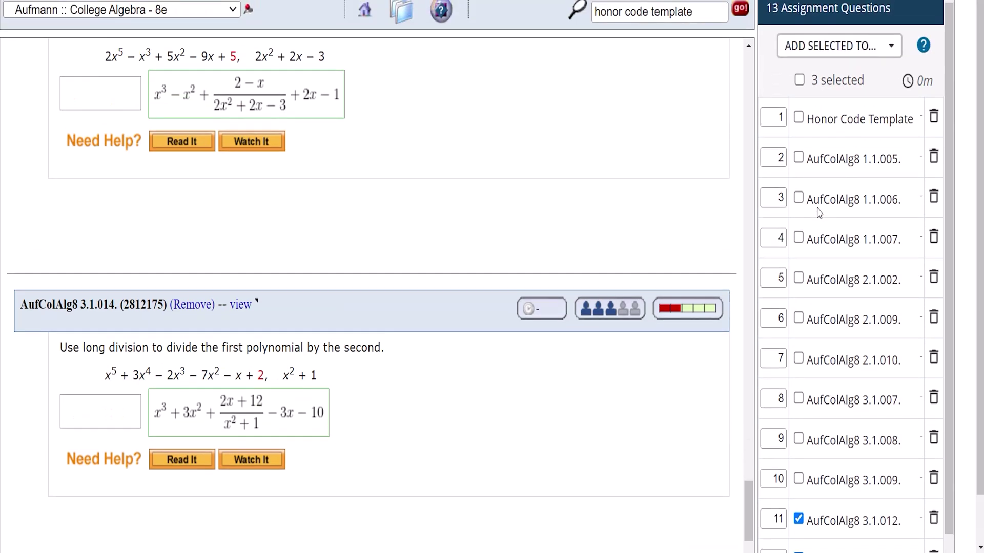
{"action": "left_click", "coordinate": [827, 51]}
{"action": "left_click", "coordinate": [828, 81]}
{"action": "scroll", "coordinate": [843, 205], "scroll_direction": "down", "scroll_amount": 4}
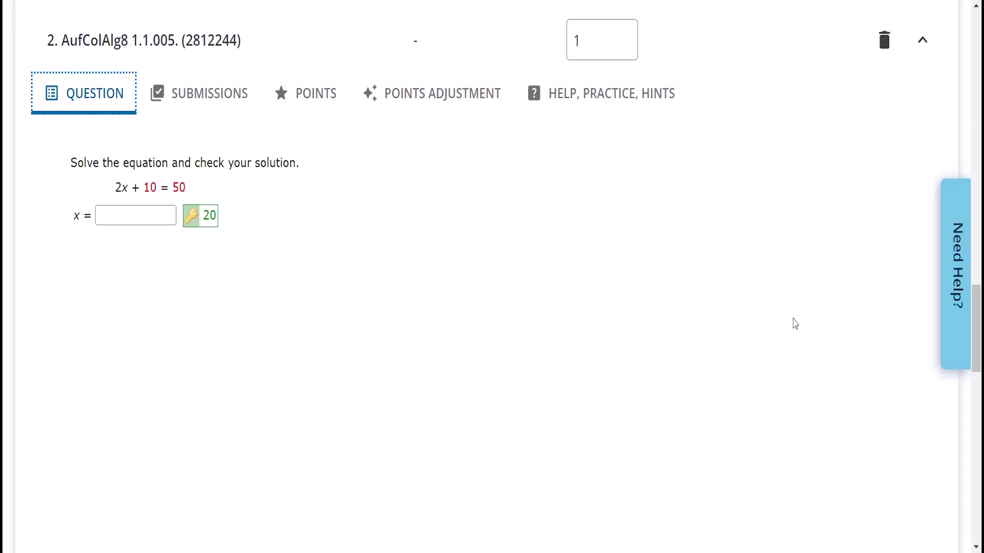
Step: Turn on 'Require students to show their work' for question 2 with 0 points
{"action": "left_click", "coordinate": [465, 102]}
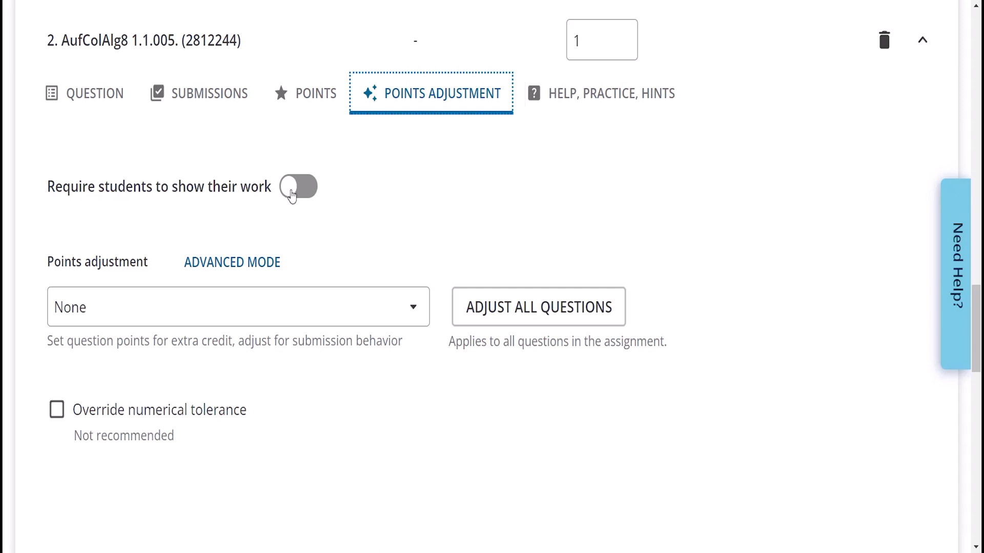
{"action": "left_click", "coordinate": [291, 192]}
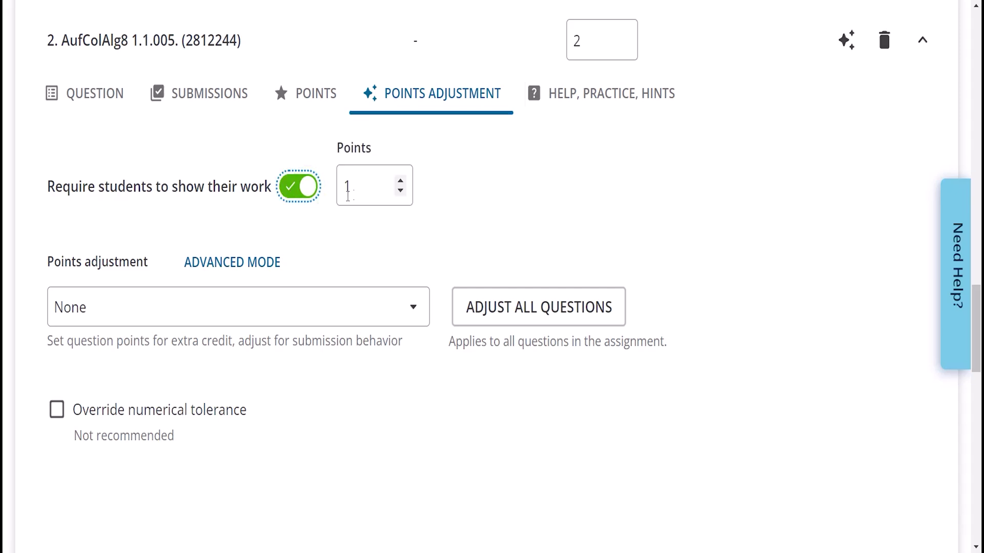
{"action": "left_click", "coordinate": [352, 193]}
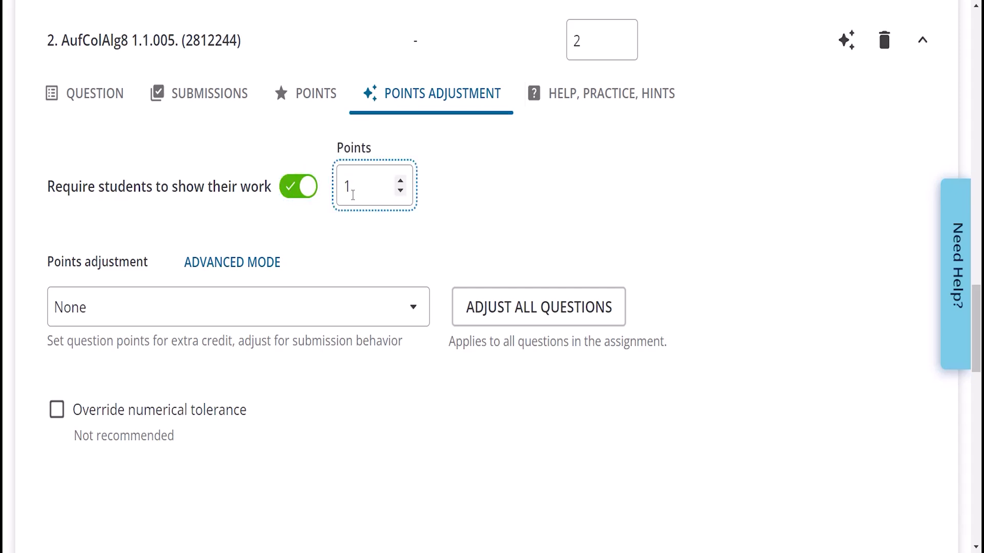
{"action": "key", "text": "BackSpace"}
{"action": "type", "text": "0"}
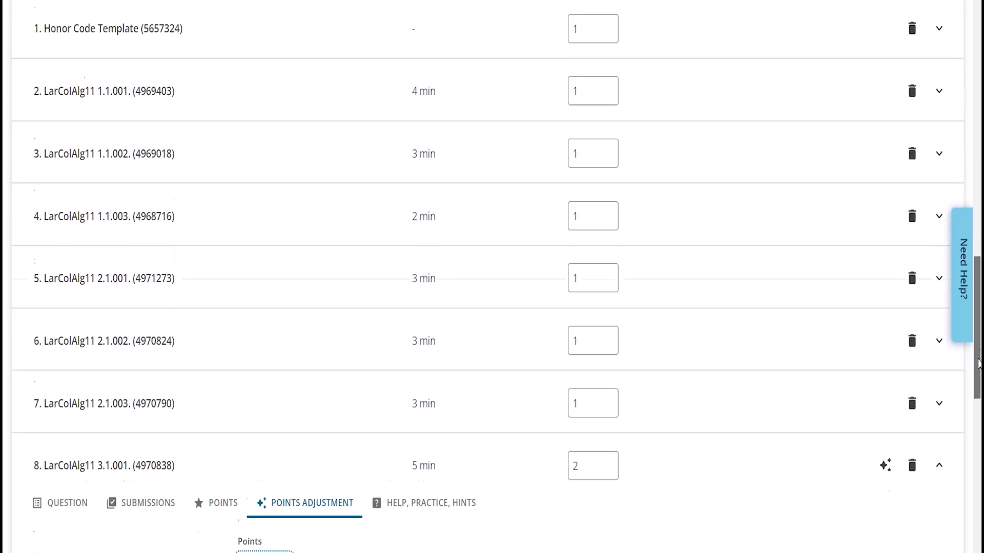
{"action": "scroll", "coordinate": [487, 277], "scroll_direction": "up", "scroll_amount": 5}
Step: Save Exam ABC and go to the assignment scheduling page
{"action": "scroll", "coordinate": [486, 277], "scroll_direction": "up", "scroll_amount": 12}
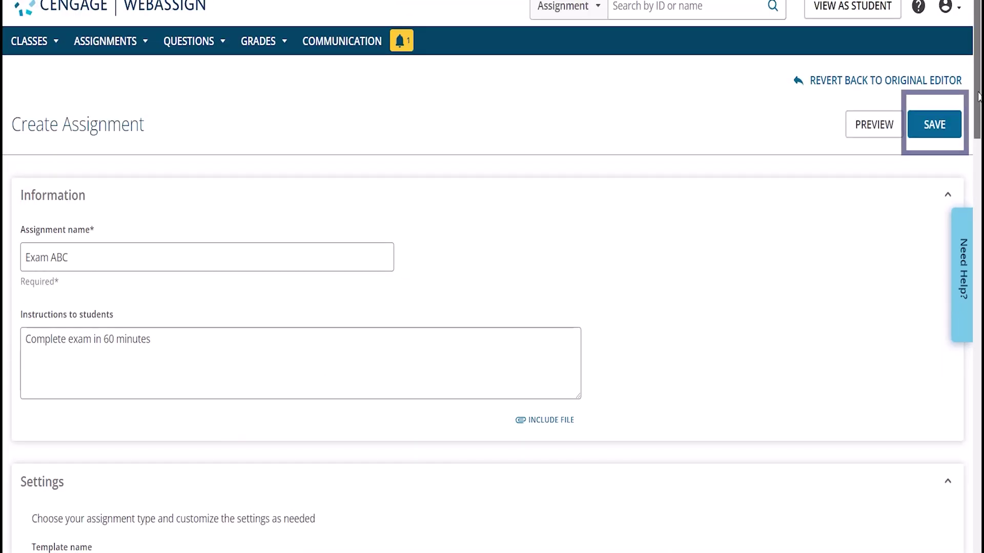
{"action": "left_click", "coordinate": [935, 125]}
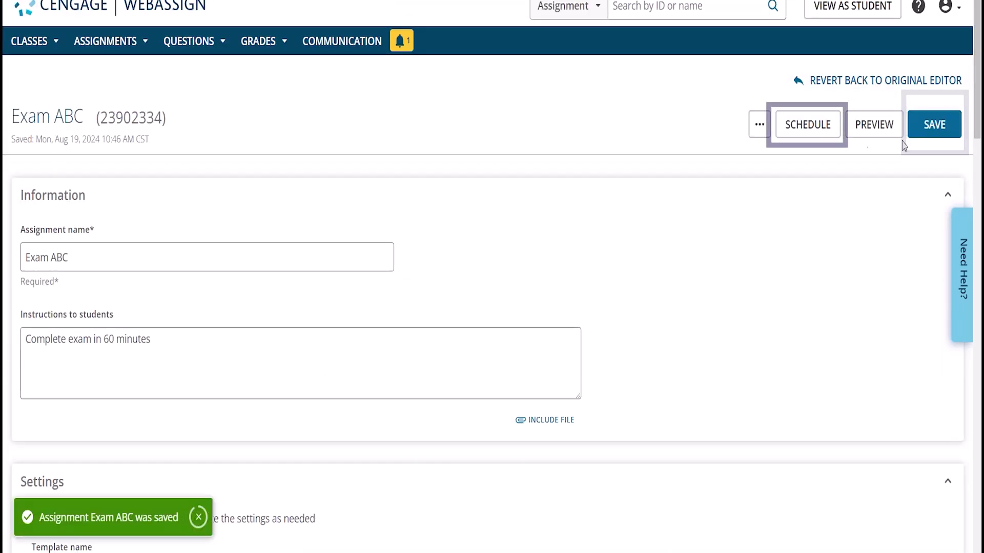
{"action": "left_click", "coordinate": [815, 137]}
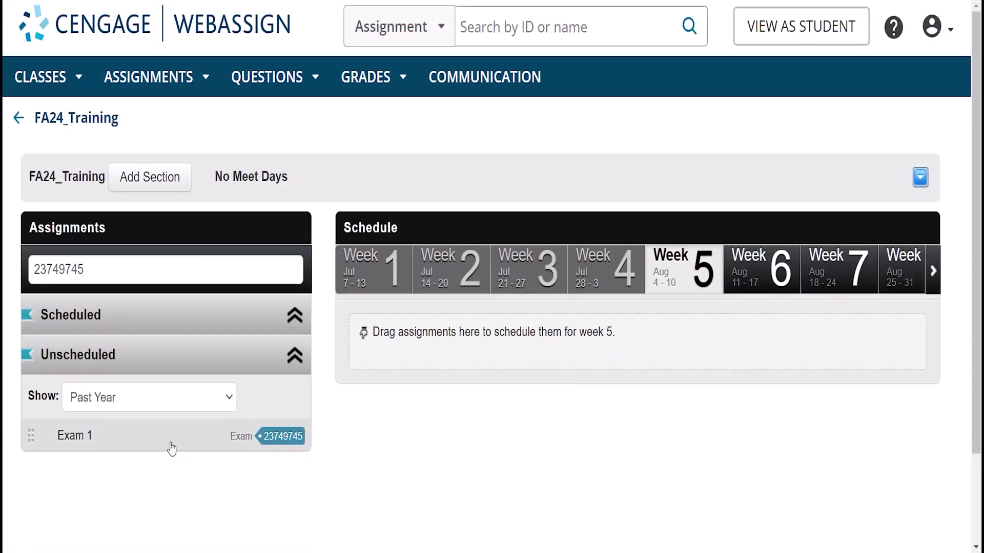
Step: Schedule Exam 1 into week 5, due Friday, Aug 9 at 11:59 PM
{"action": "left_click_drag", "start_coordinate": [235, 456], "coordinate": [441, 338]}
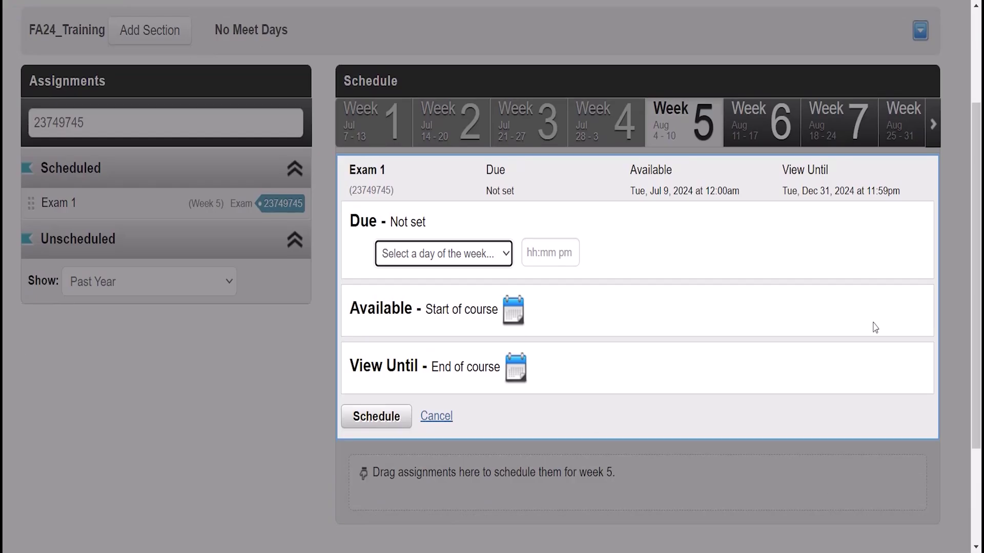
{"action": "left_click", "coordinate": [487, 255]}
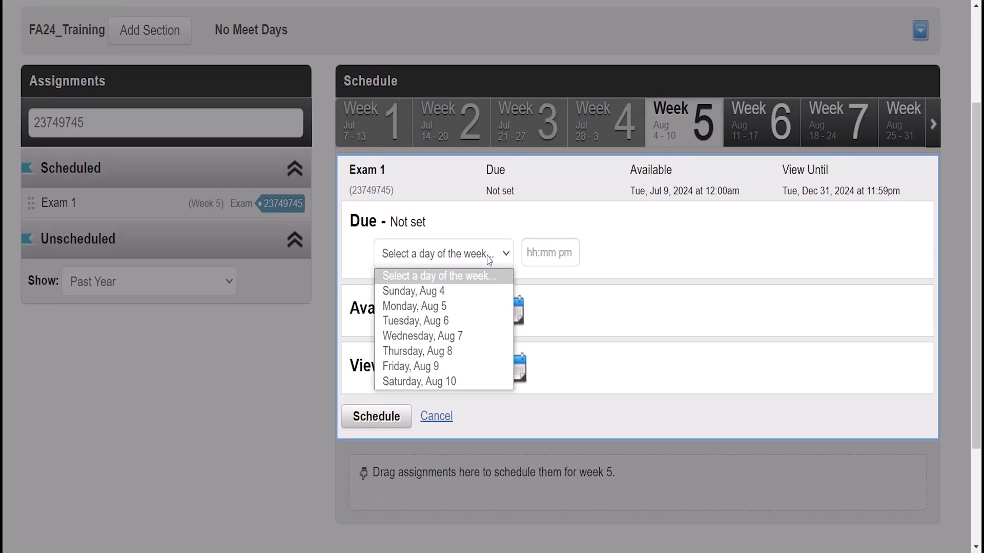
{"action": "left_click", "coordinate": [466, 361]}
{"action": "left_click", "coordinate": [550, 252]}
{"action": "left_click", "coordinate": [560, 289]}
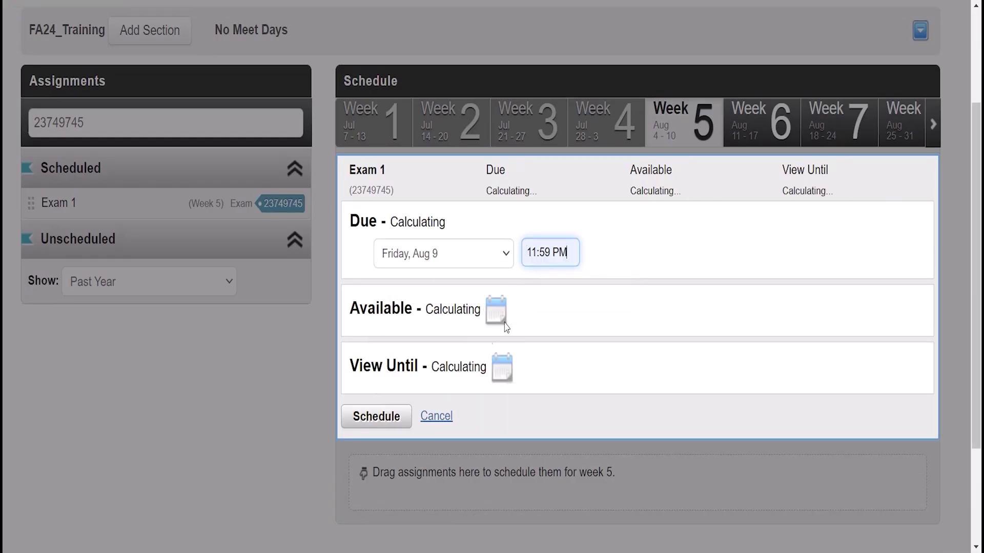
{"action": "left_click", "coordinate": [381, 417]}
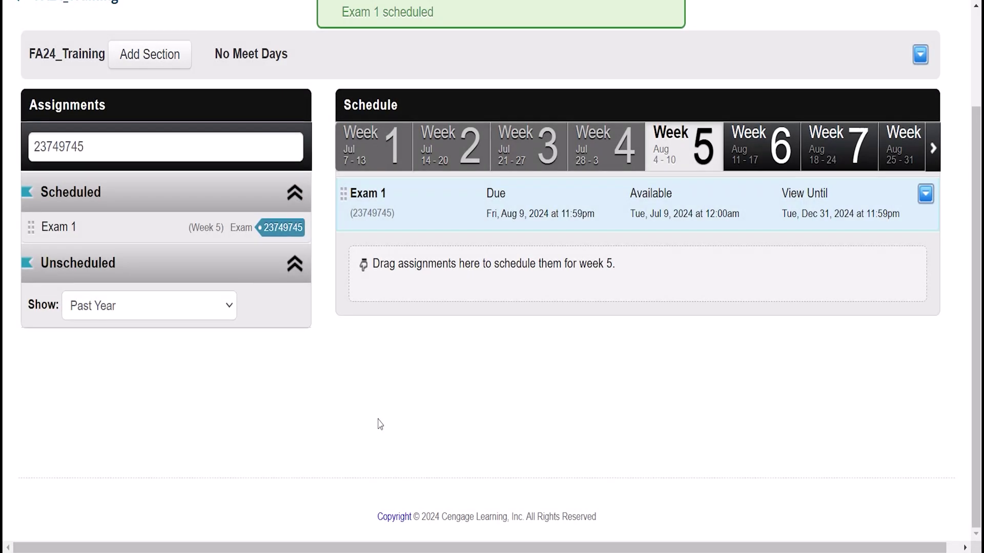
Step: Open Exam 1's Edit Restrictions settings from its row actions menu
{"action": "left_click", "coordinate": [926, 194]}
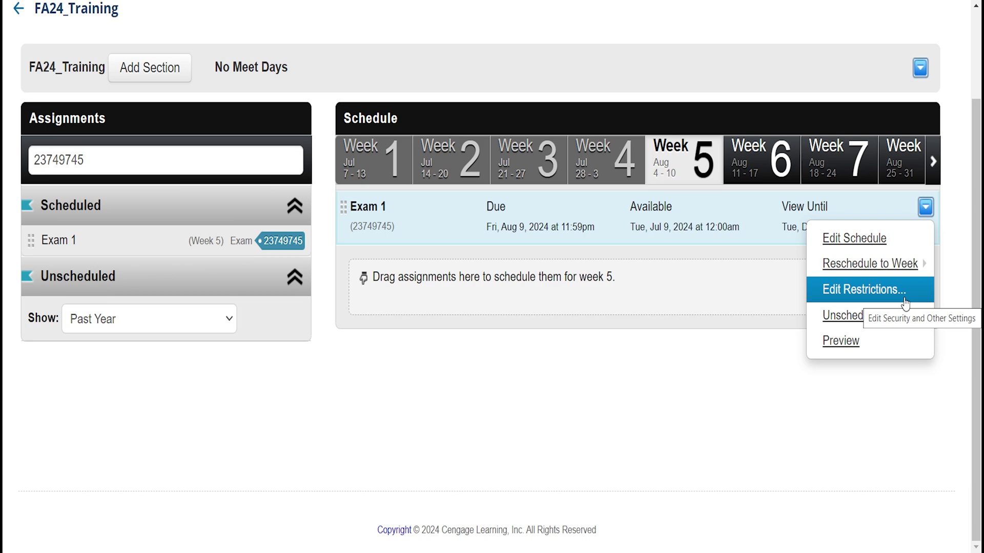
{"action": "left_click", "coordinate": [905, 301]}
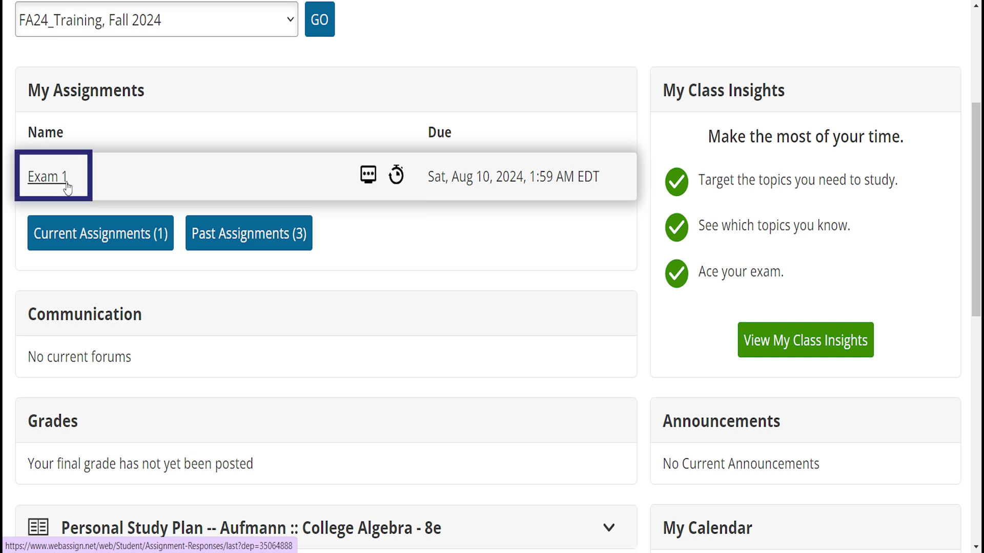
Step: Open Exam 1 from My Assignments in the student view
{"action": "left_click", "coordinate": [66, 187]}
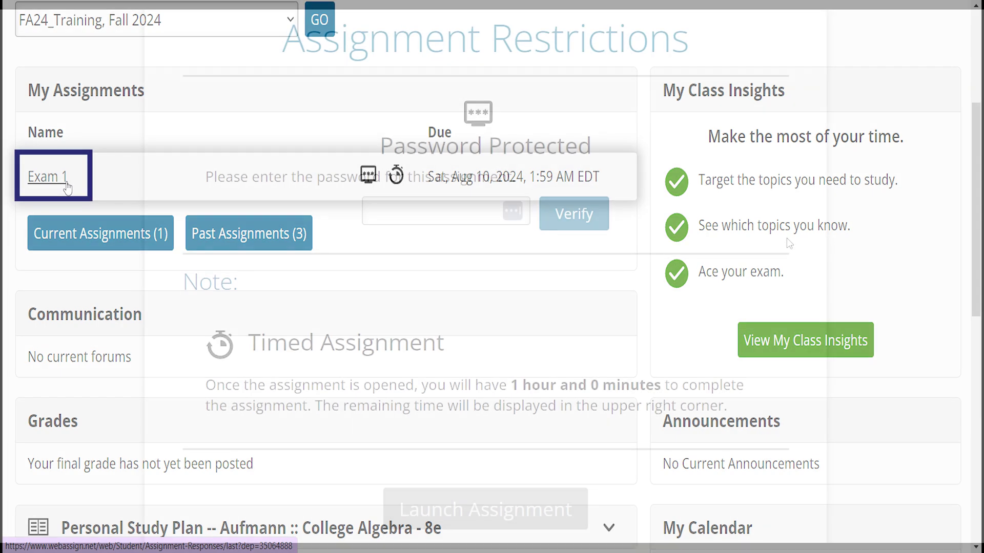